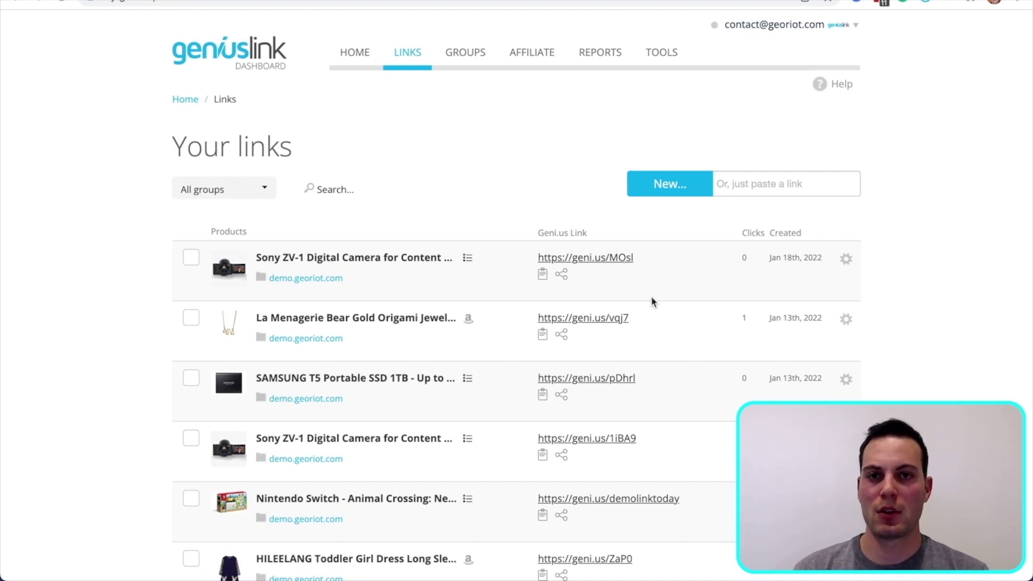
View the Blue Yeti USB Mic Blackout page on Amazon, then return to the Geniuslink dashboard.
scroll(651, 301, "down", 1)
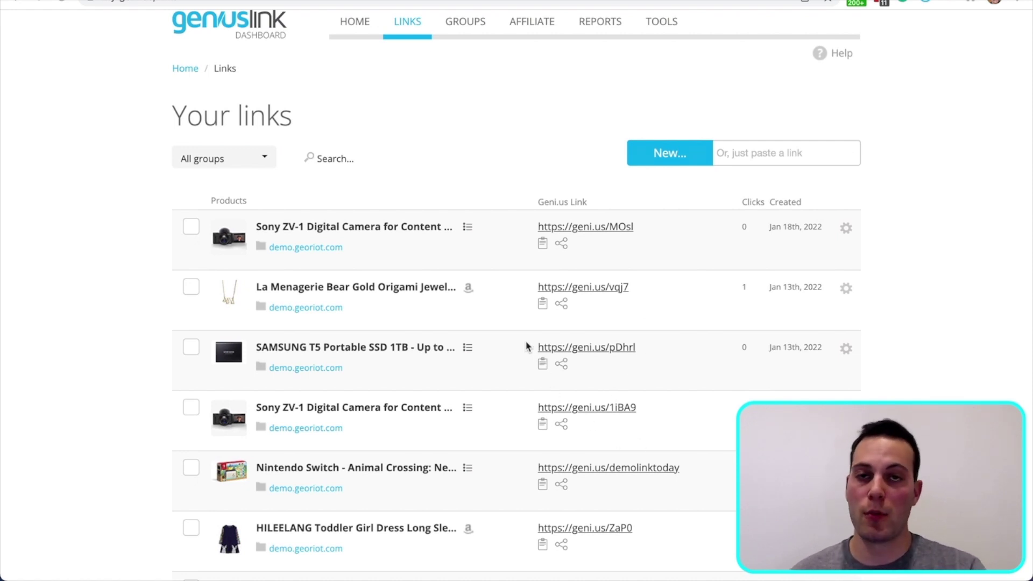
left_click(336, 1)
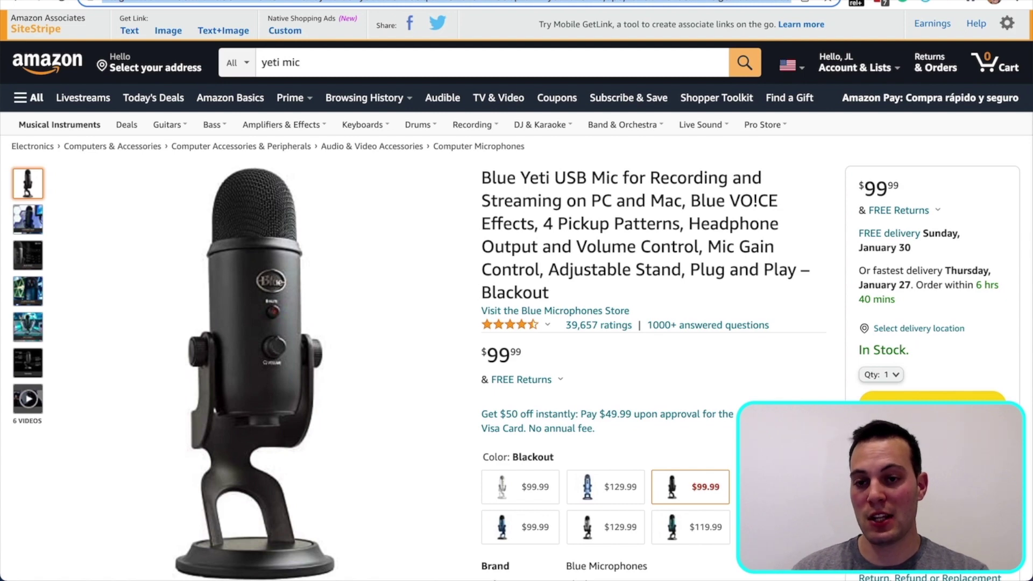
key("ctrl+Tab")
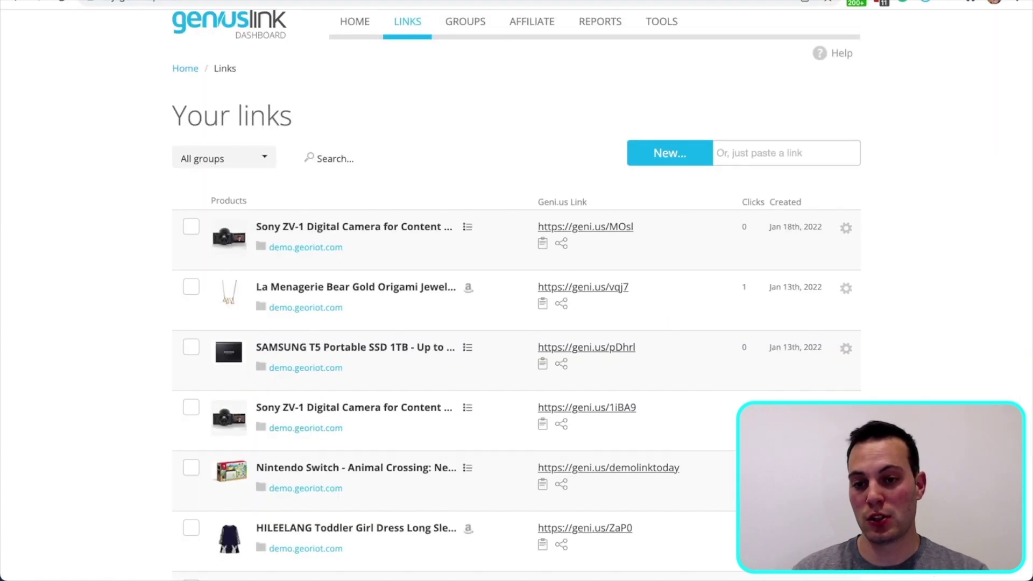
Paste the Amazon Blue Yeti URL as a new link and review its localized matches in 9 other Amazon stores.
left_click(735, 149)
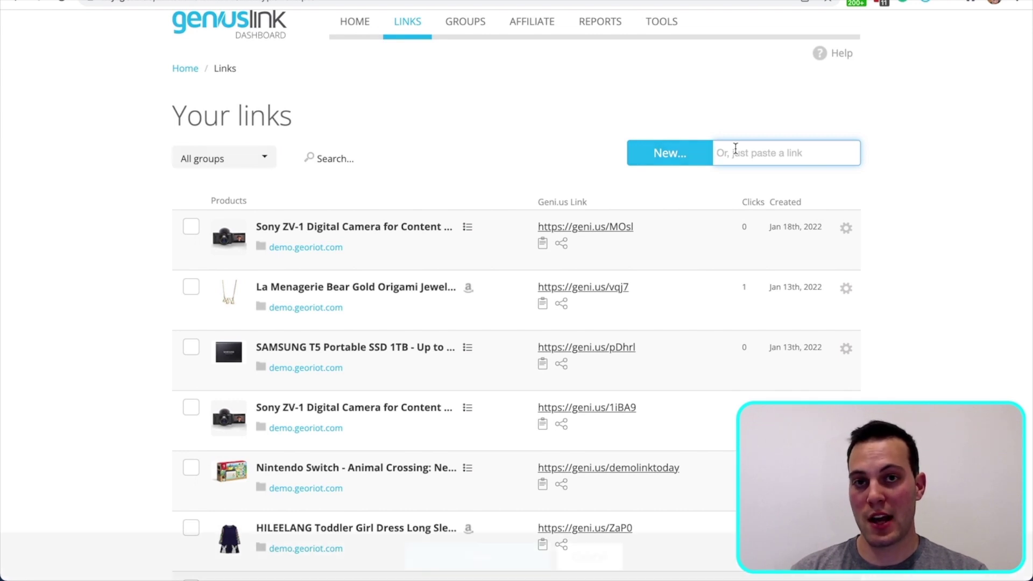
key("ctrl+v")
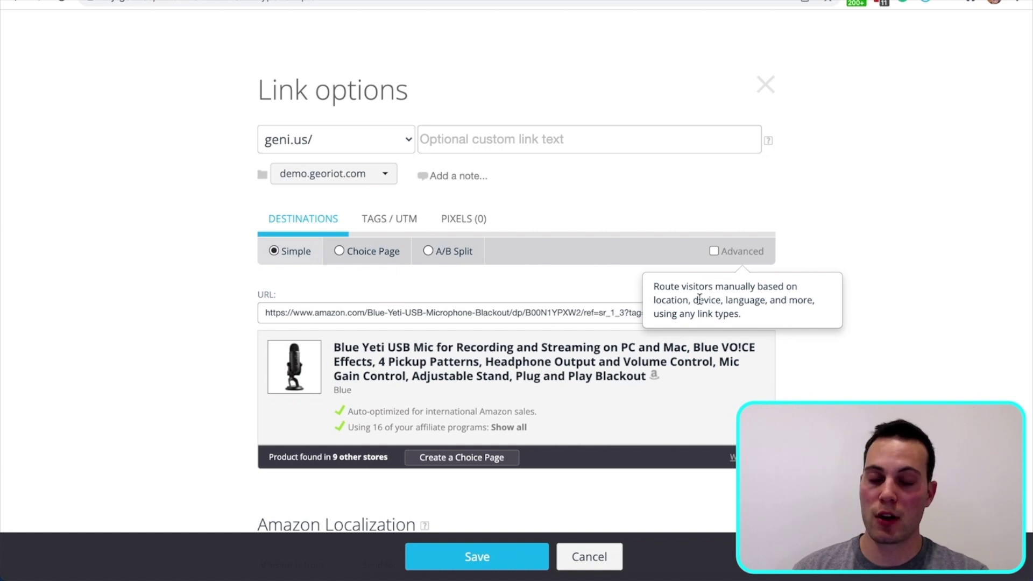
scroll(579, 375, "down", 7)
scroll(579, 375, "down", 2)
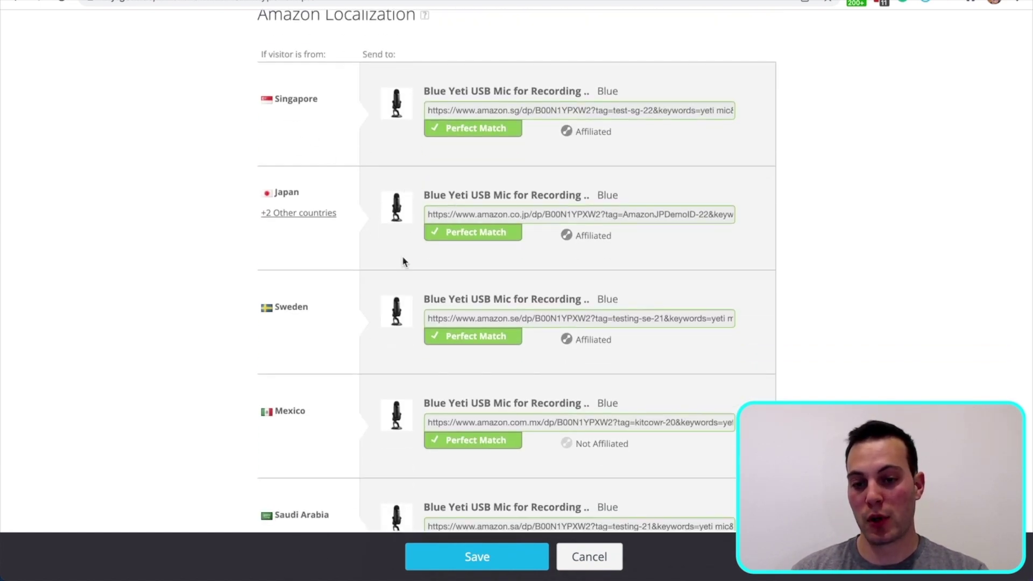
scroll(402, 258, "down", 7)
scroll(402, 257, "down", 8)
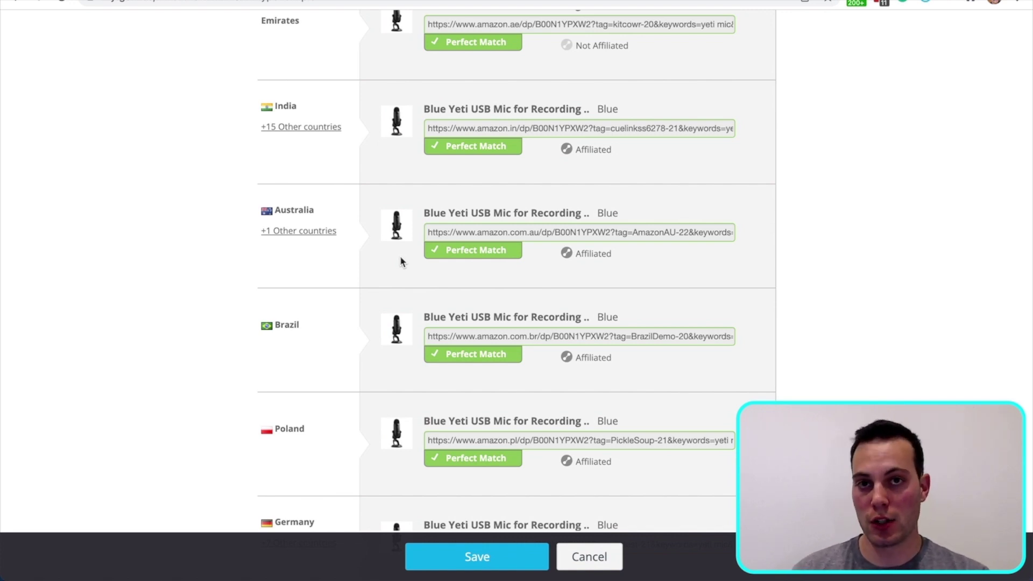
scroll(400, 261, "up", 20)
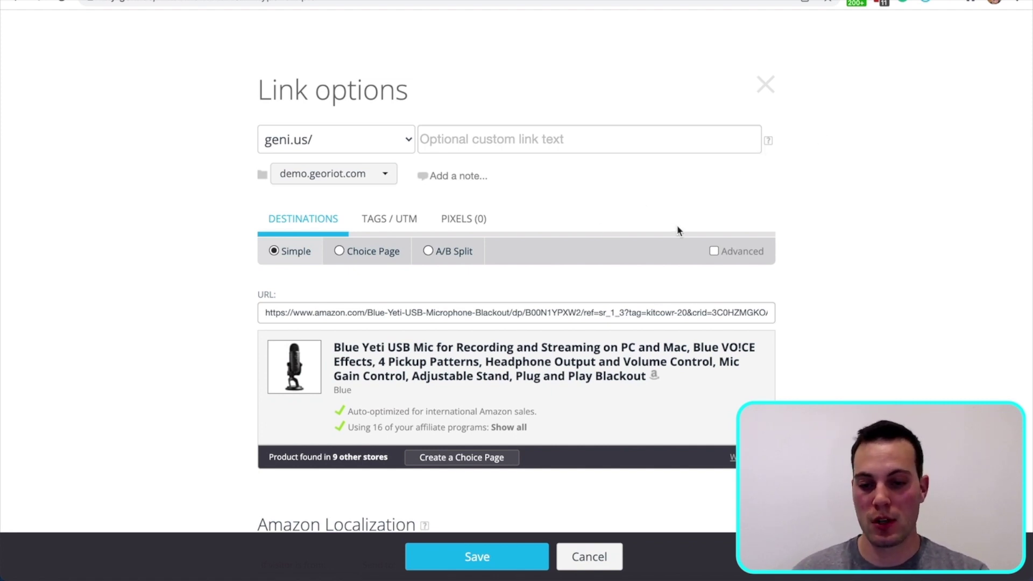
scroll(614, 350, "down", 3)
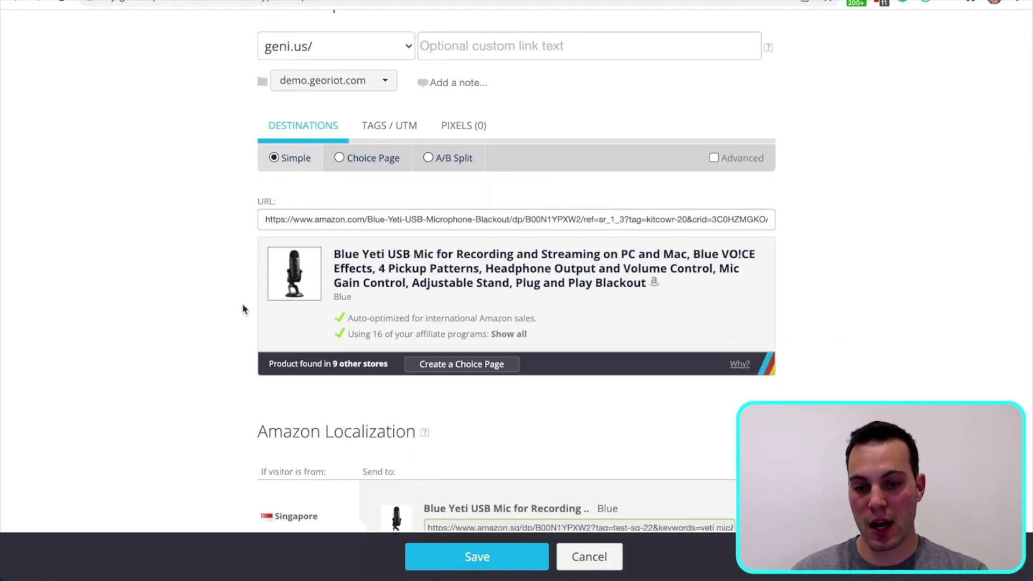
scroll(410, 264, "down", 7)
scroll(410, 263, "down", 2)
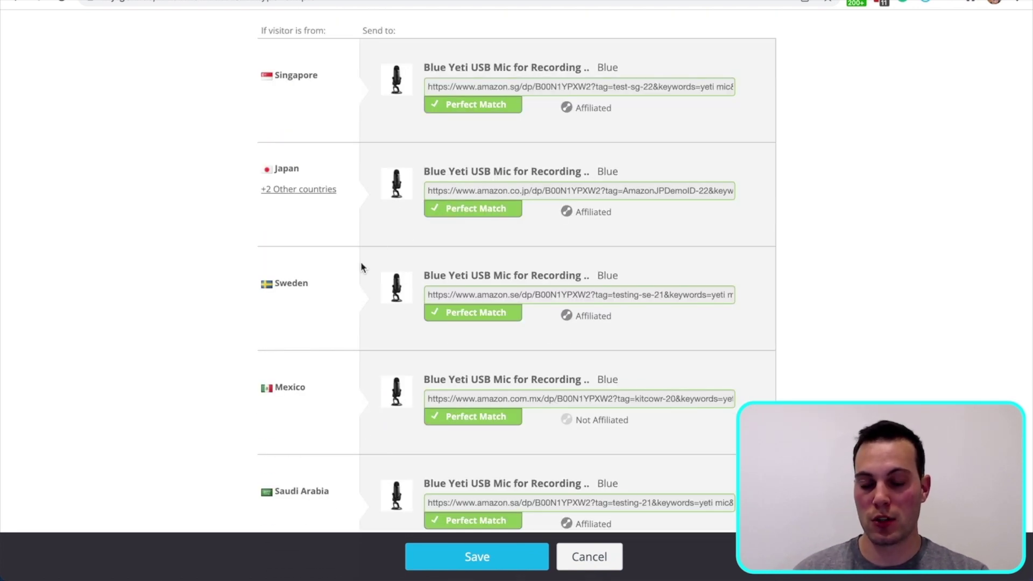
scroll(361, 263, "up", 4)
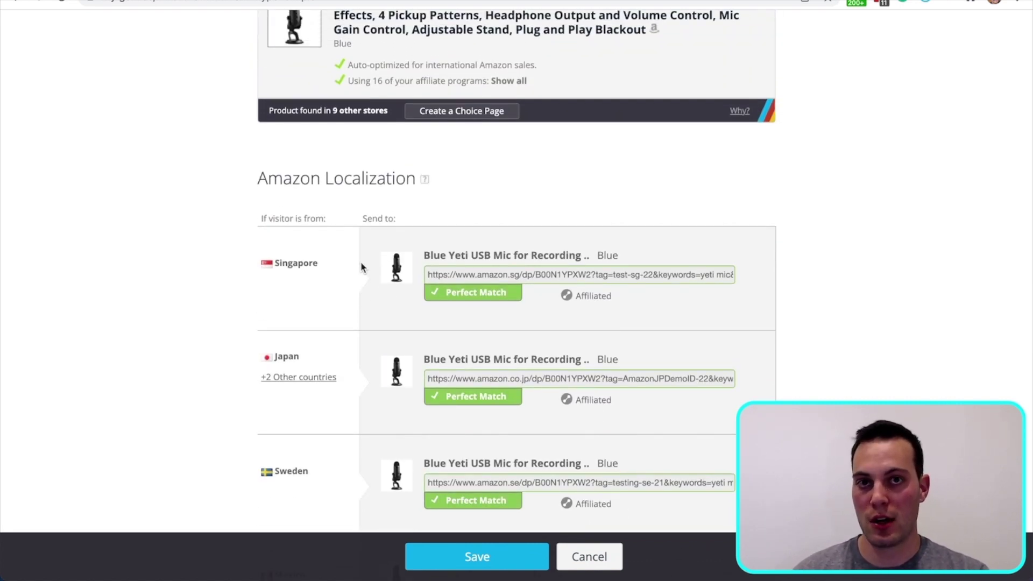
scroll(361, 261, "up", 2)
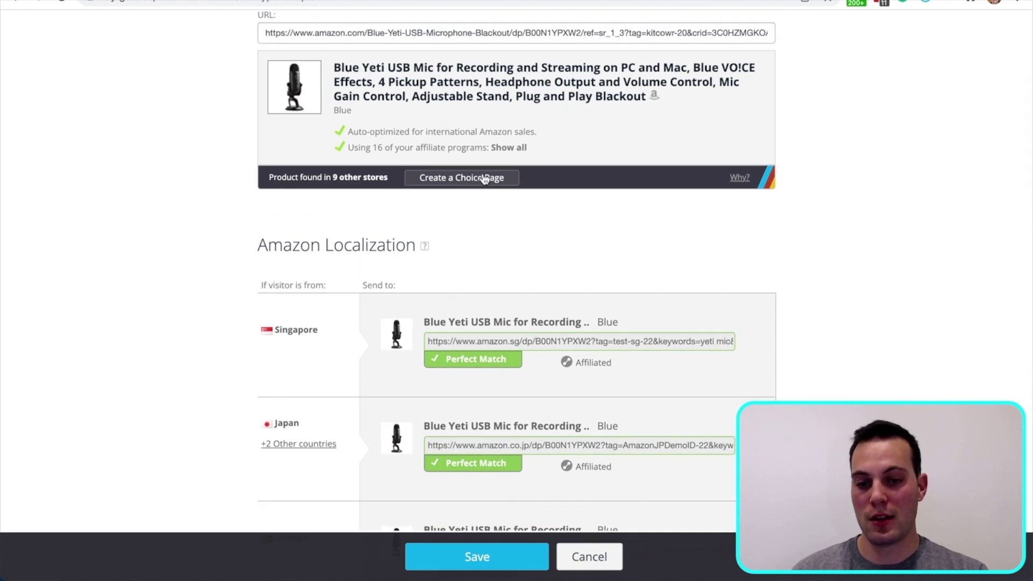
Turn the link into a choice page and bring up suggested retailers for the mic.
left_click(485, 179)
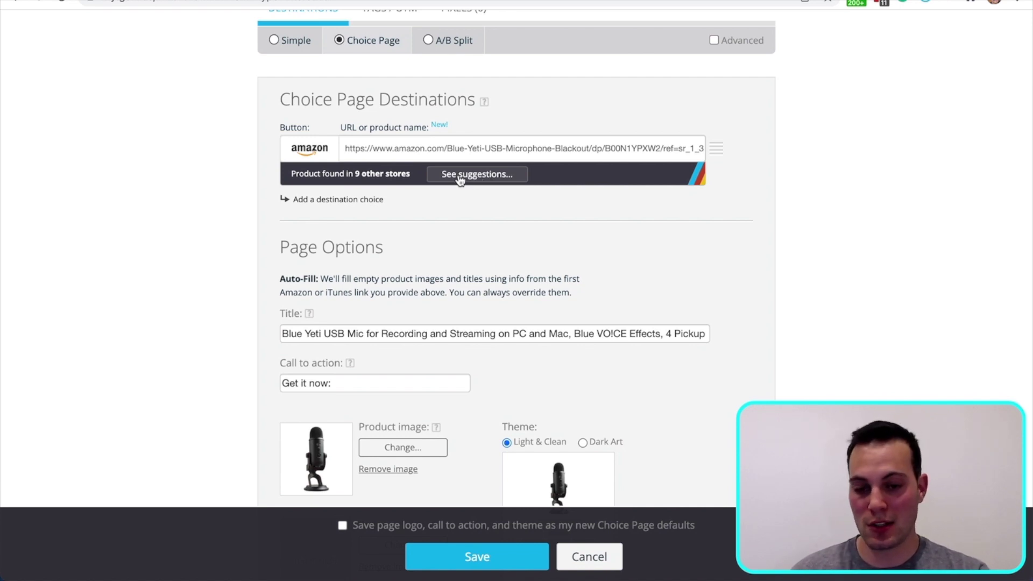
left_click(474, 179)
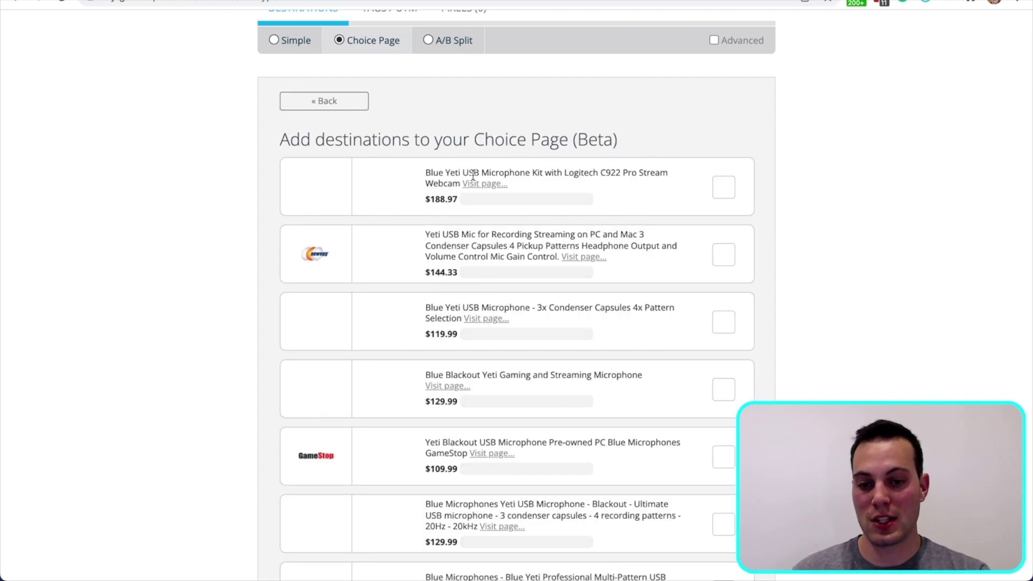
scroll(467, 248, "down", 1)
scroll(468, 248, "down", 4)
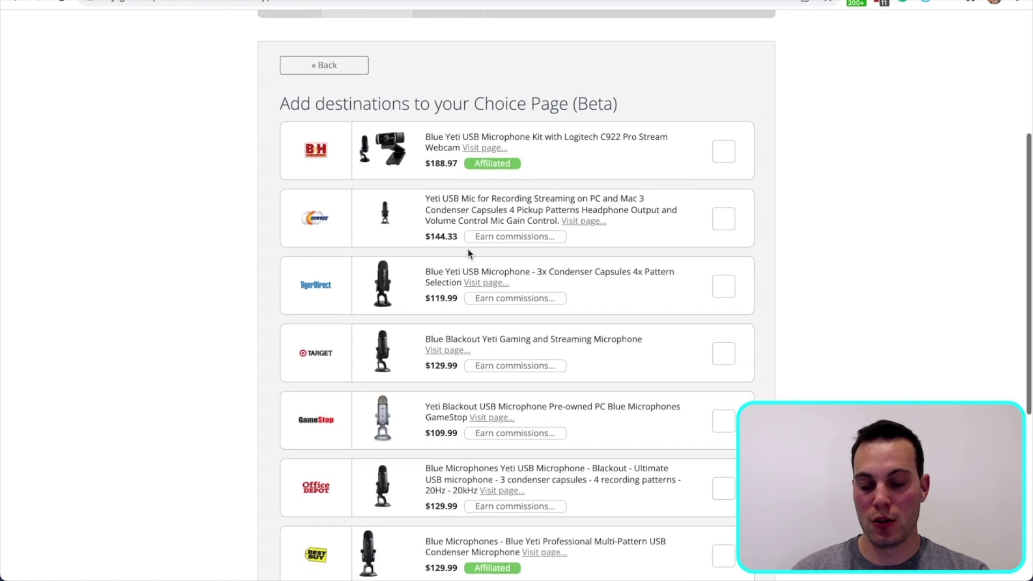
scroll(364, 232, "down", 3)
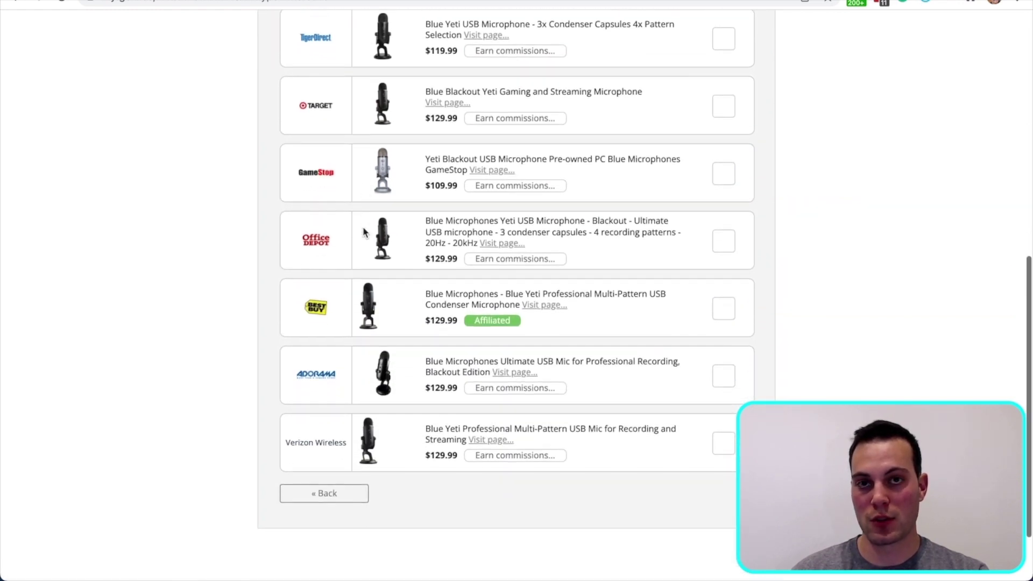
scroll(364, 232, "up", 3)
scroll(659, 120, "up", 4)
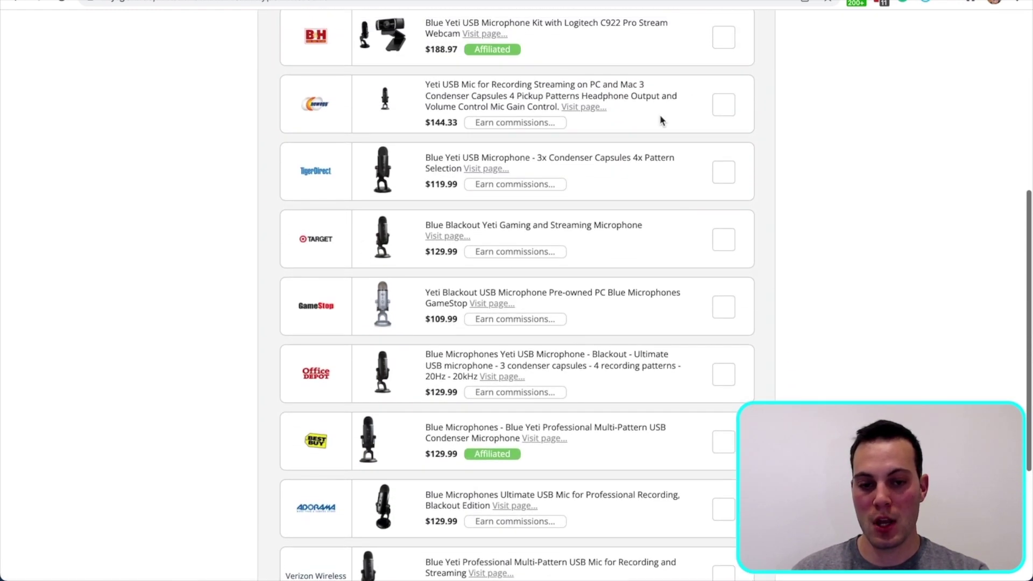
Add B&H, Newegg, TigerDirect, Target, GameStop, Office Depot, Best Buy, Adorama and Verizon Wireless as destinations.
left_click(722, 109)
left_click(723, 174)
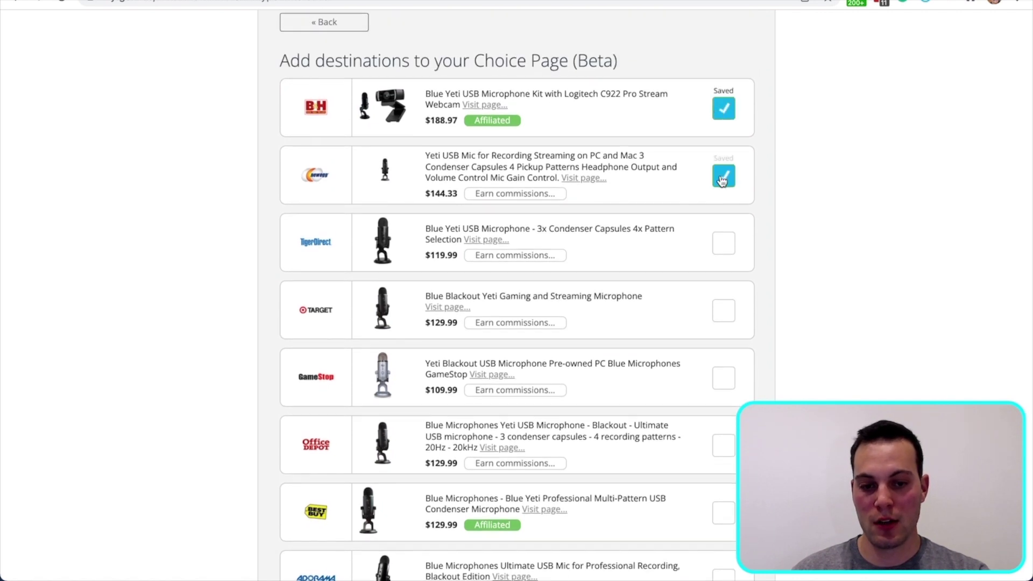
scroll(724, 172, "down", 2)
left_click(723, 164)
left_click(726, 232)
scroll(723, 232, "down", 1)
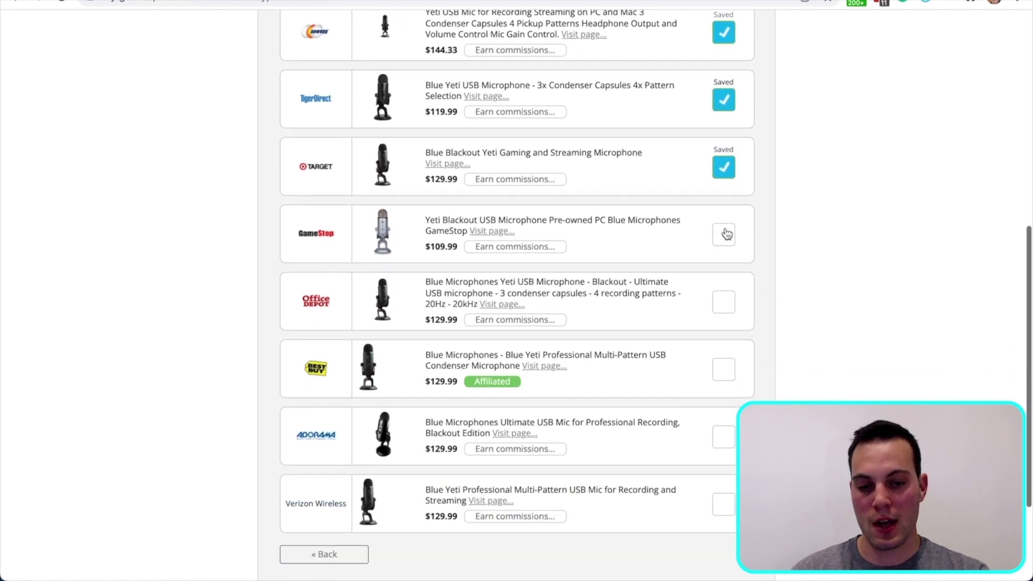
left_click(723, 233)
scroll(723, 233, "down", 2)
left_click(734, 221)
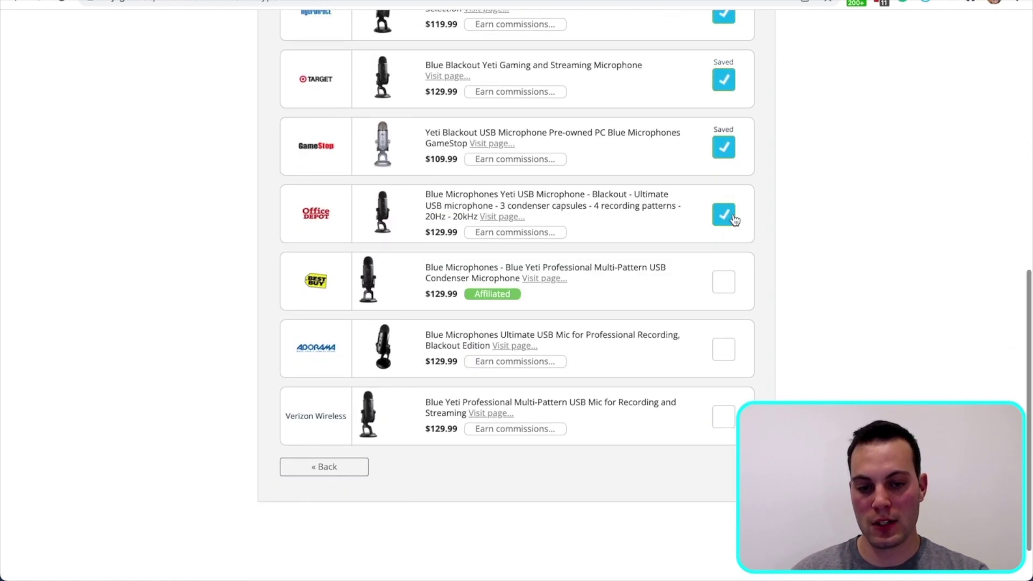
left_click(724, 281)
scroll(725, 287, "down", 1)
left_click(725, 301)
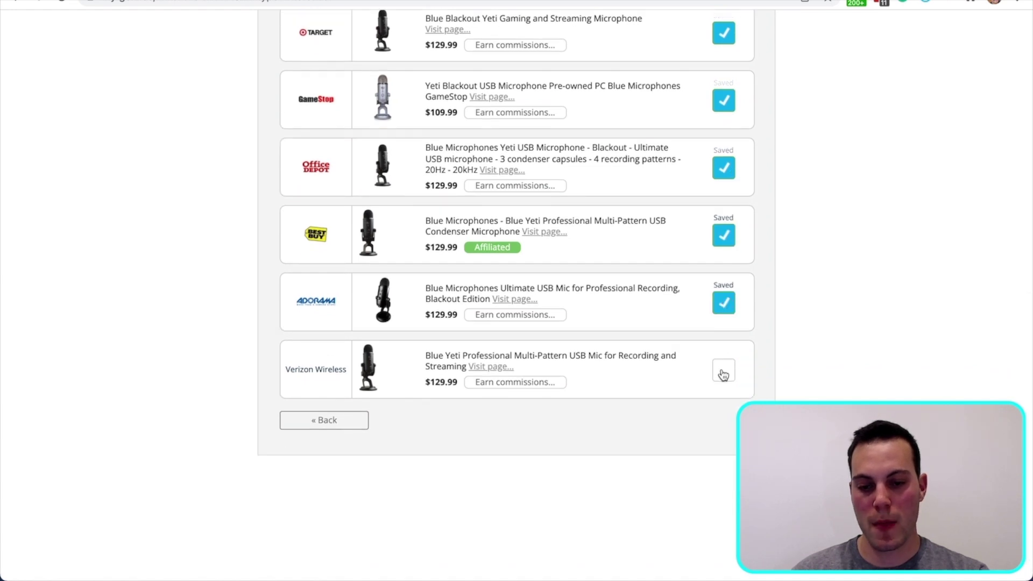
left_click(723, 373)
Return to the choice page options and save the new Blue Yeti link.
left_click(330, 420)
scroll(440, 309, "down", 2)
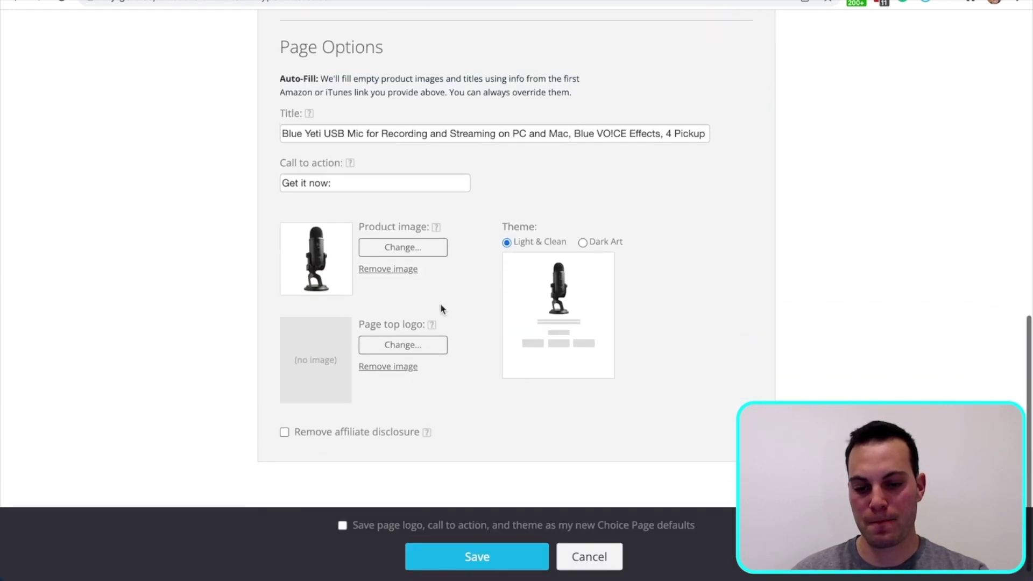
left_click(481, 558)
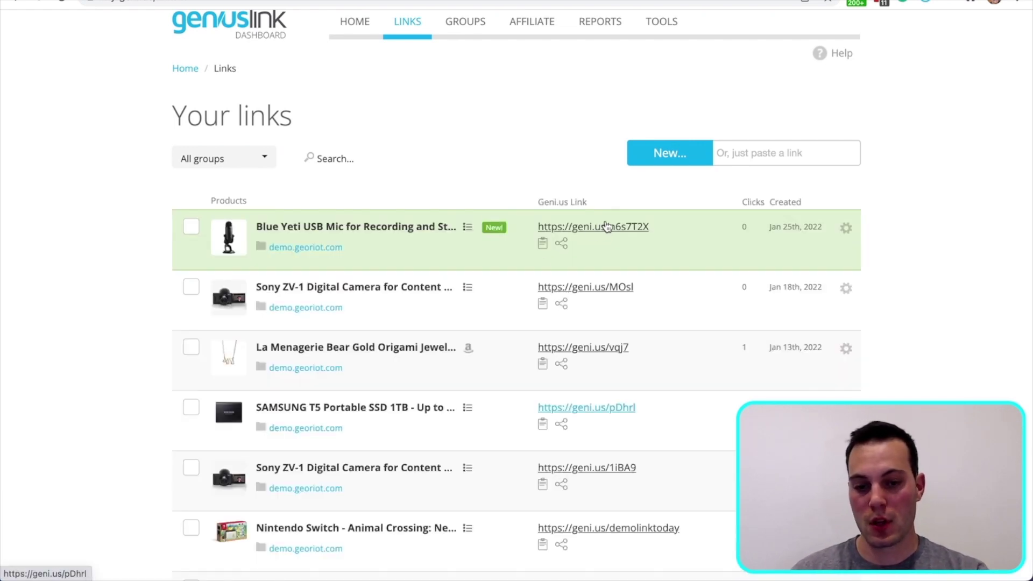
Open the new geni.us Blue Yeti link, browse its retailer choice page, and pick Best Buy.
left_click(603, 228)
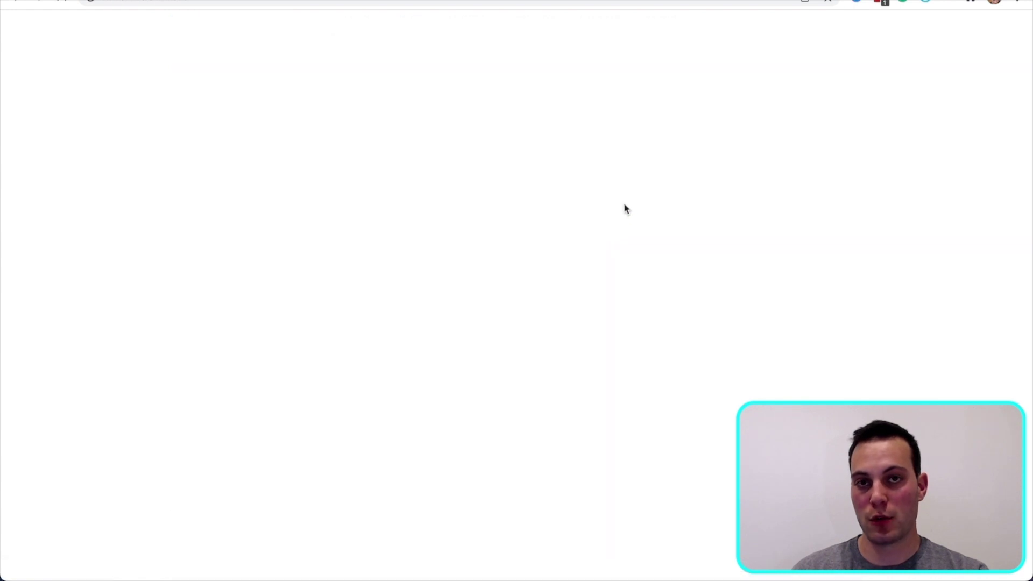
scroll(632, 231, "down", 4)
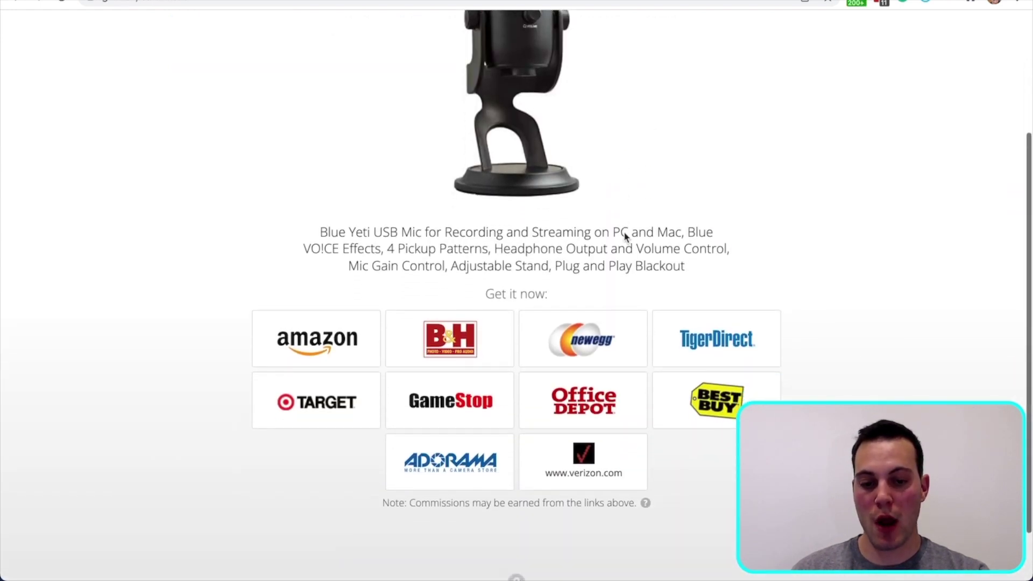
scroll(625, 235, "up", 2)
scroll(625, 237, "up", 2)
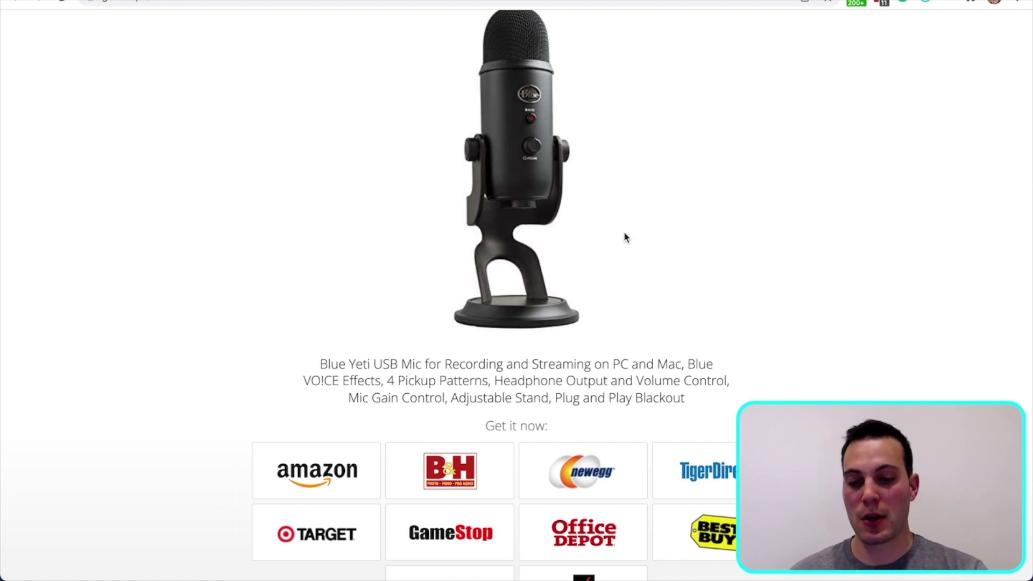
scroll(624, 238, "down", 6)
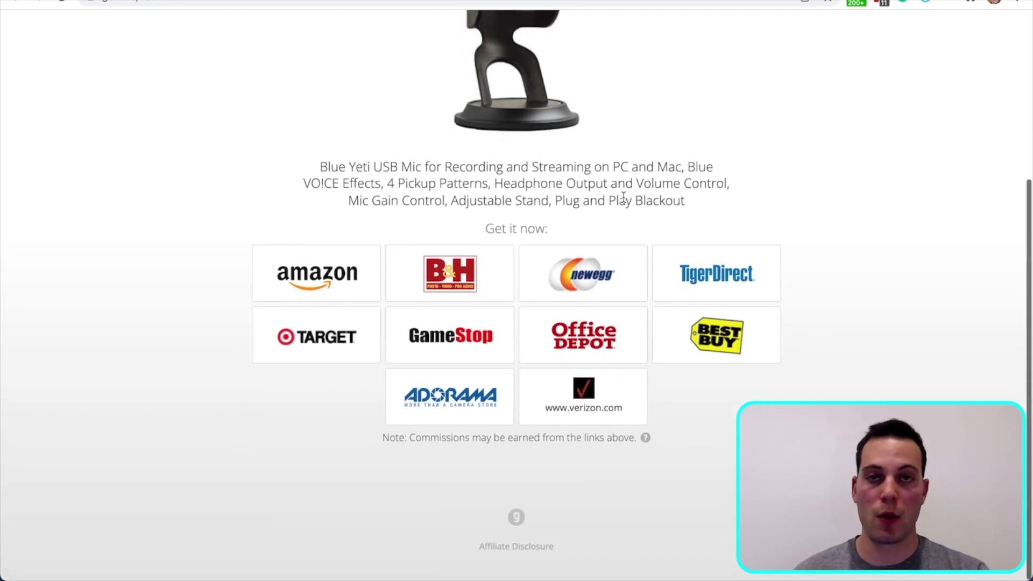
left_click(696, 339)
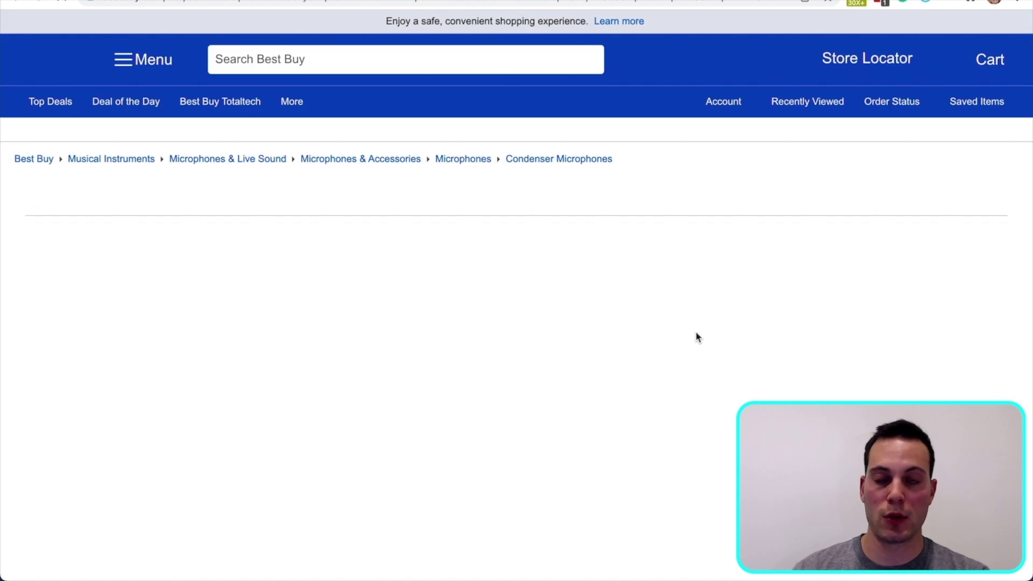
Scroll through Best Buy's Blue Yeti Professional USB mic page, priced $99.99 (was $129.99).
scroll(547, 356, "down", 3)
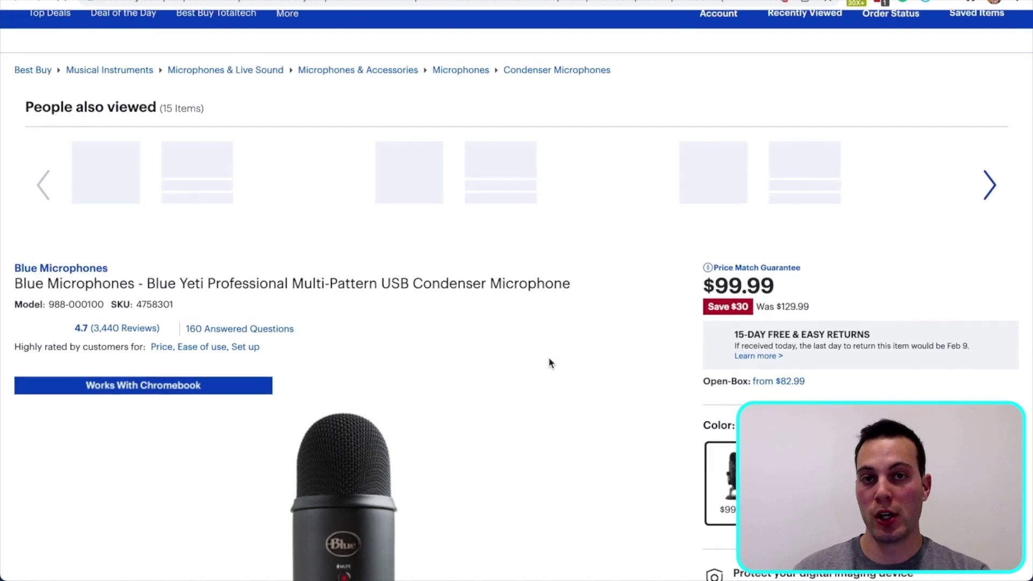
scroll(548, 357, "down", 4)
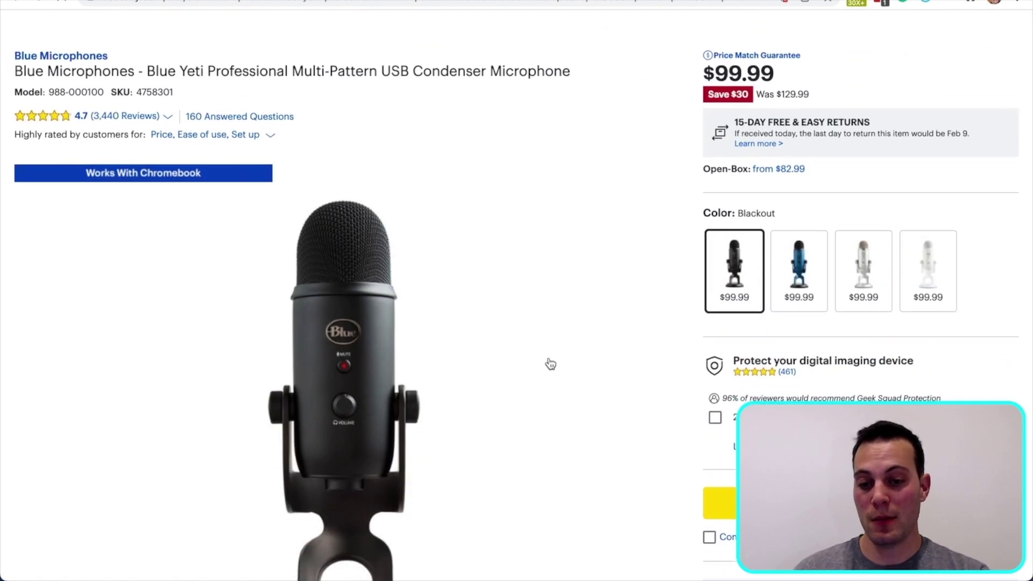